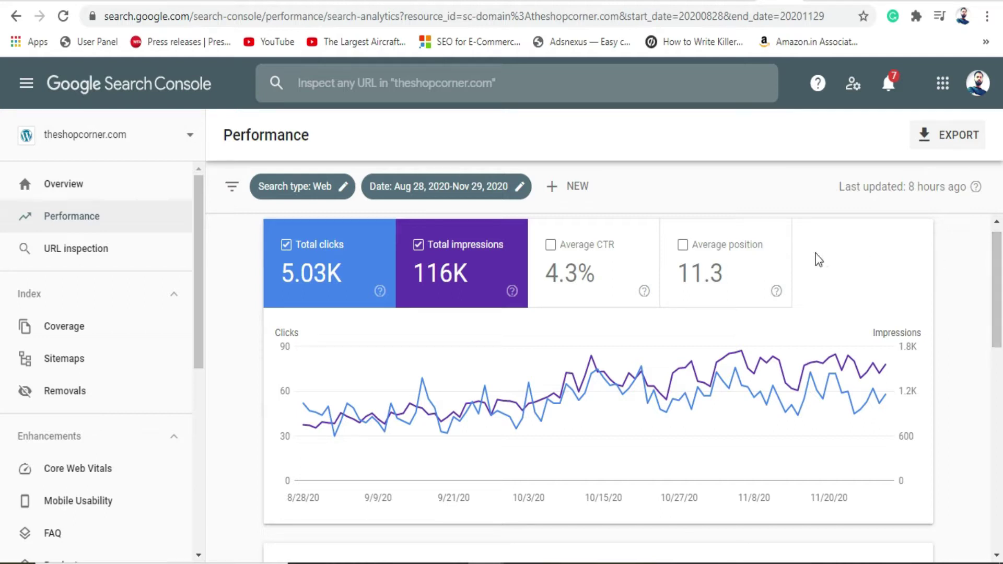
Open the Coverage report for theshopcorner.com and set its page filter to All known pages
click(61, 330)
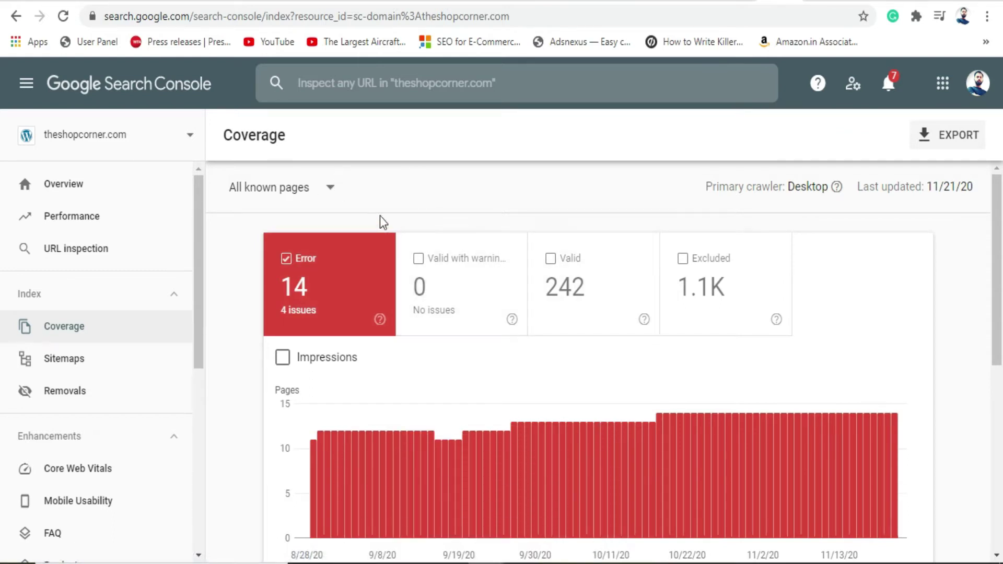
click(316, 189)
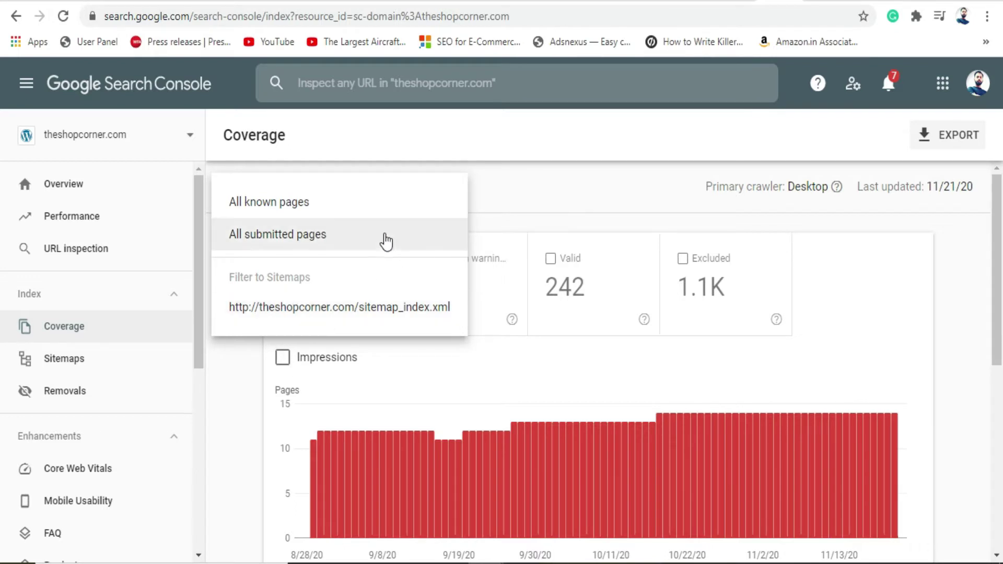
click(350, 222)
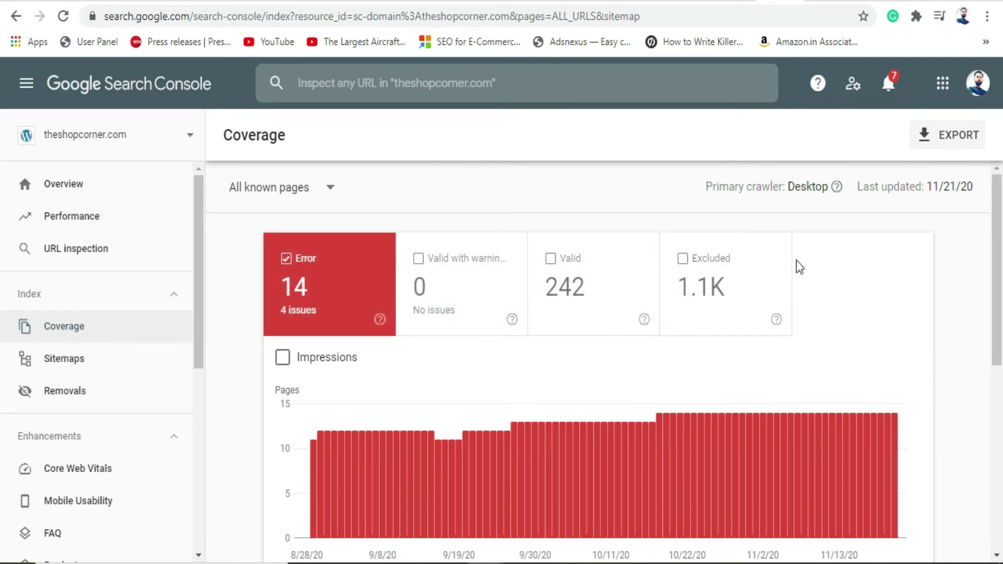
Examine the Coverage report's primary crawler, last updated date and the page status totals
double_click(784, 188)
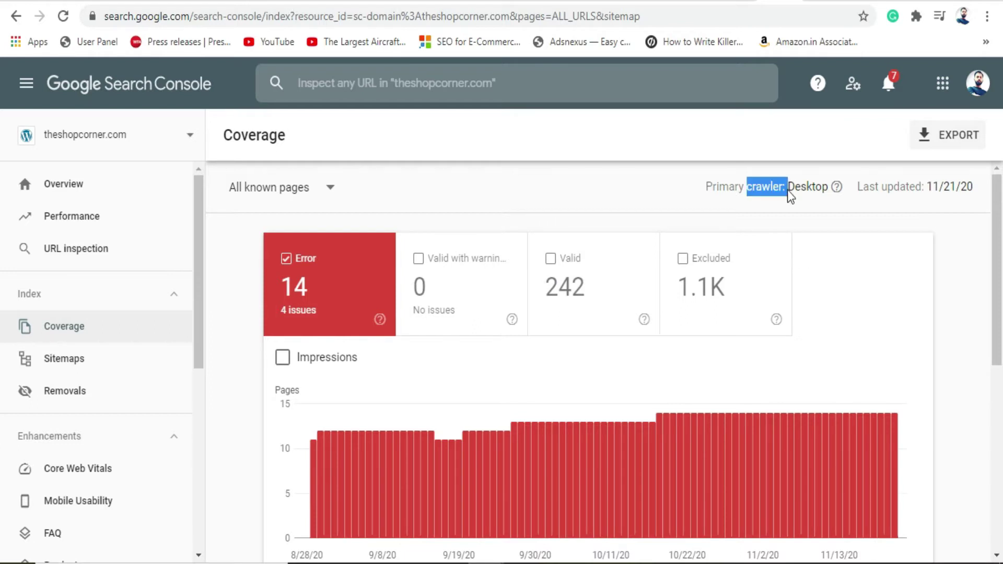
click(735, 189)
drag(801, 188, 811, 192)
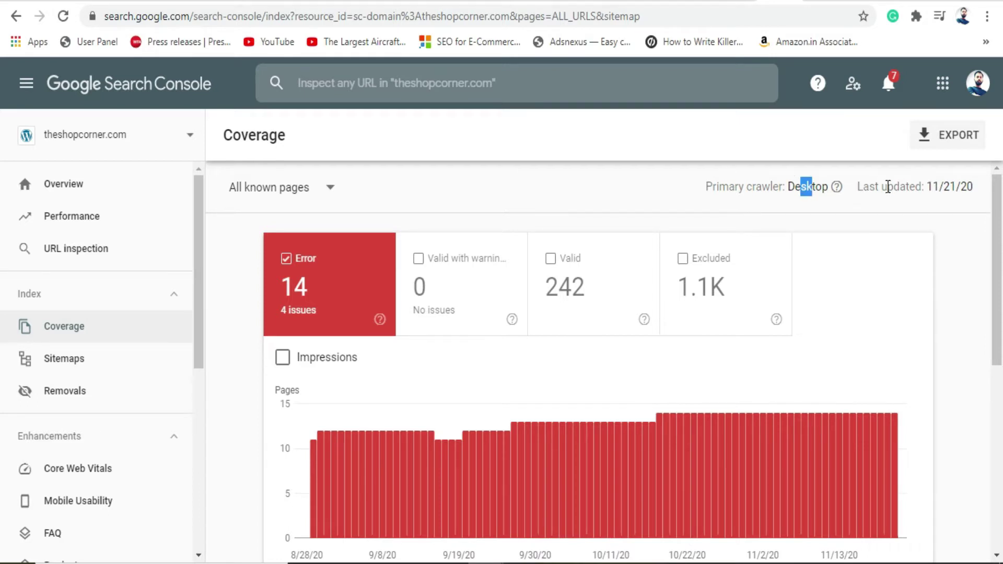
drag(887, 187, 977, 193)
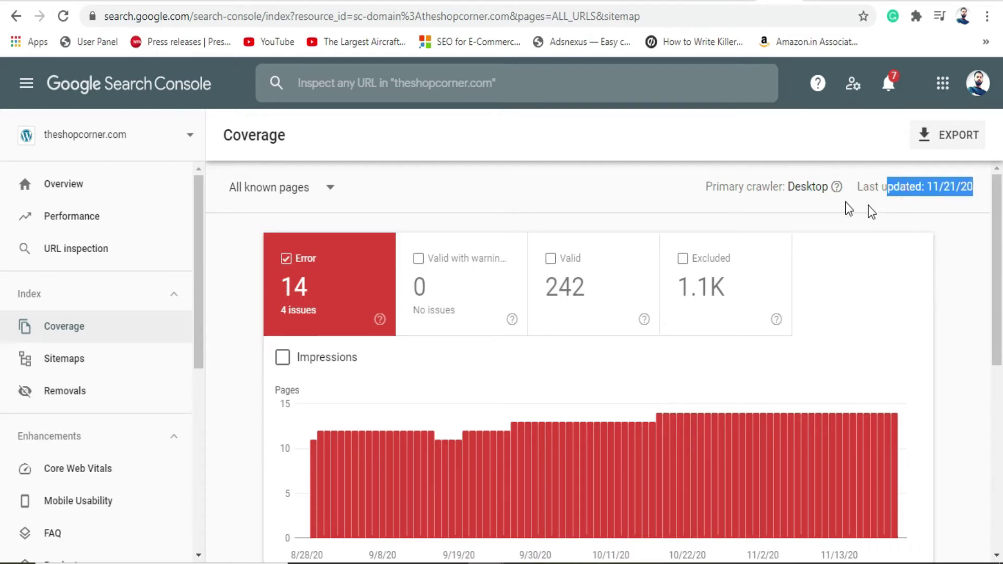
click(789, 188)
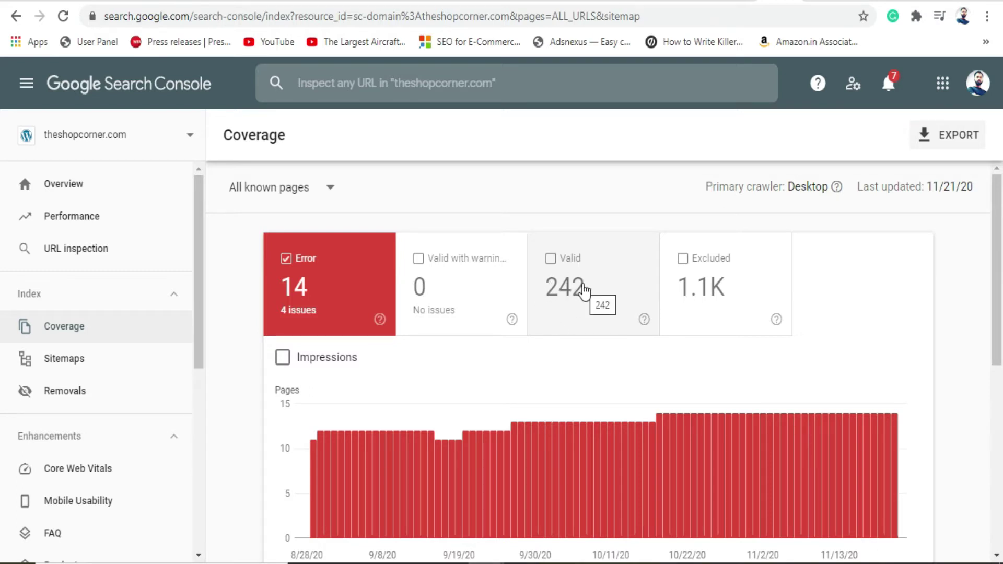
scroll(585, 290, down, 2)
scroll(601, 266, up, 2)
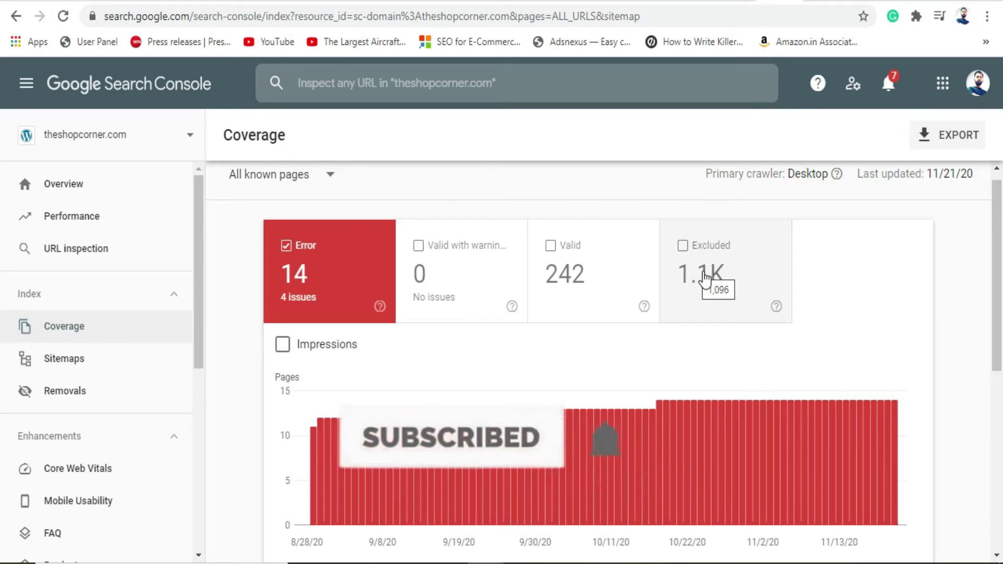
click(1002, 241)
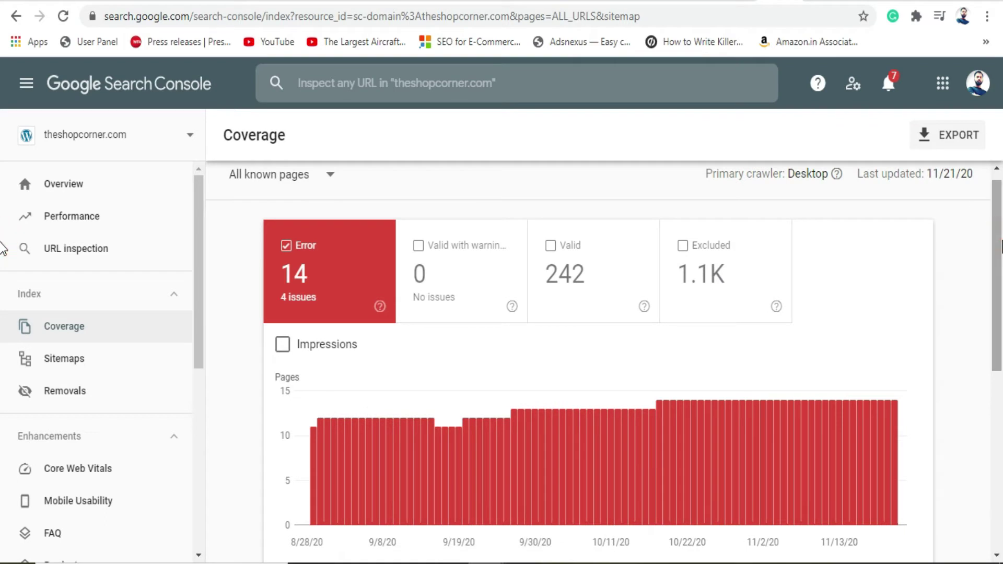
mouse_move(1002, 241)
mouse_down()
mouse_move(1002, 378)
mouse_move(1001, 234)
mouse_up()
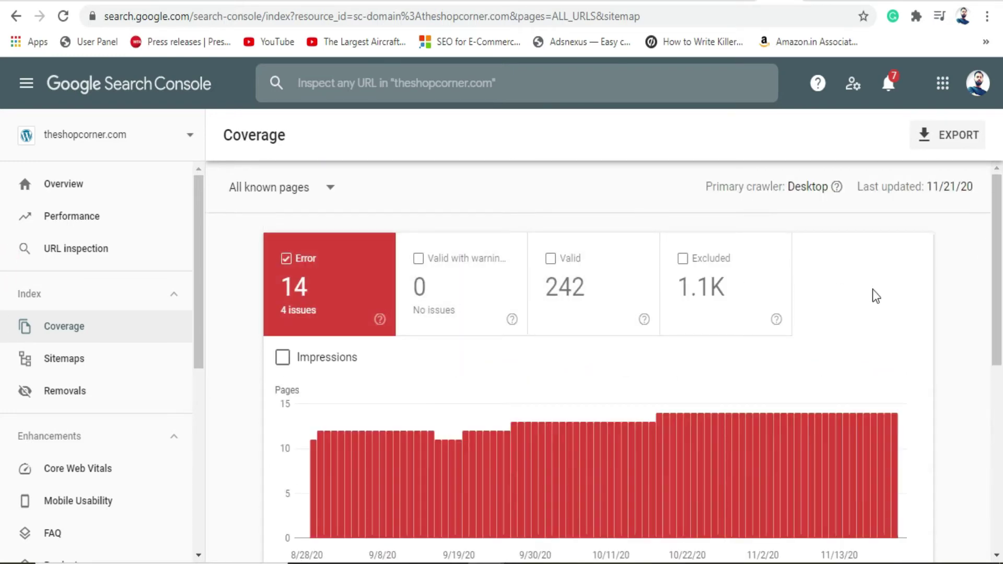
Open the "Submitted URL has crawl issue" error from the Coverage details and view its example URLs
drag(998, 284, 1001, 454)
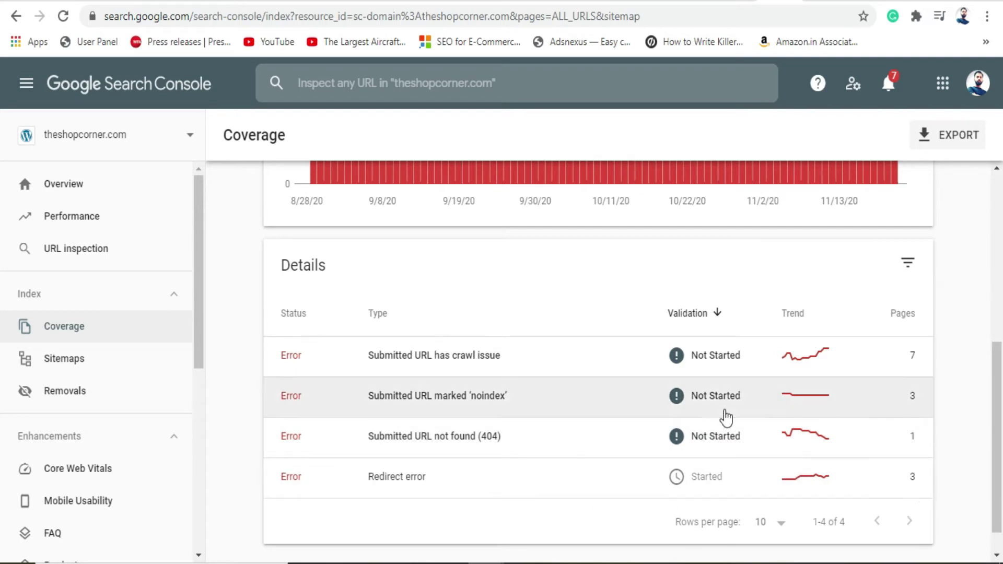
click(465, 361)
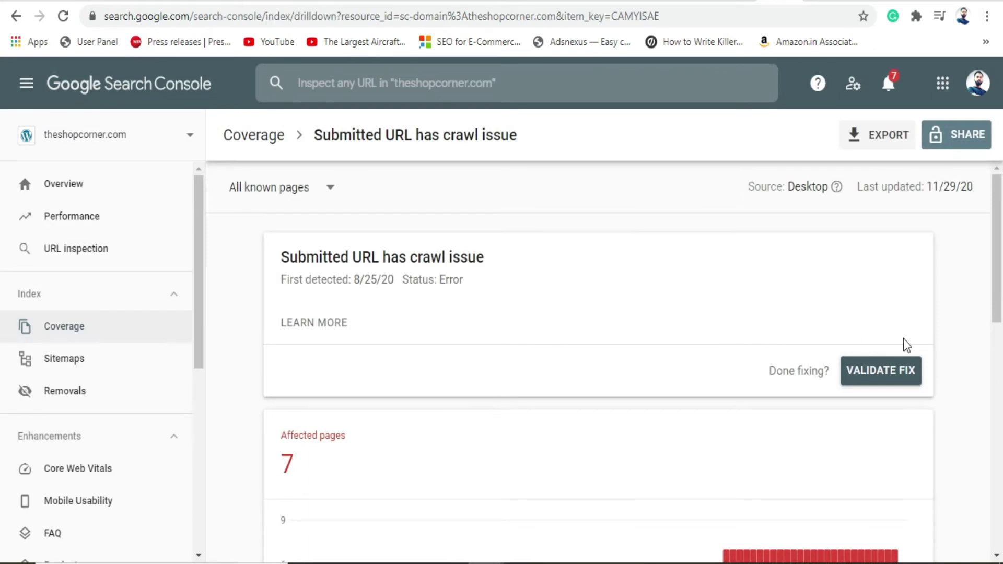
scroll(4, 224, down, 3)
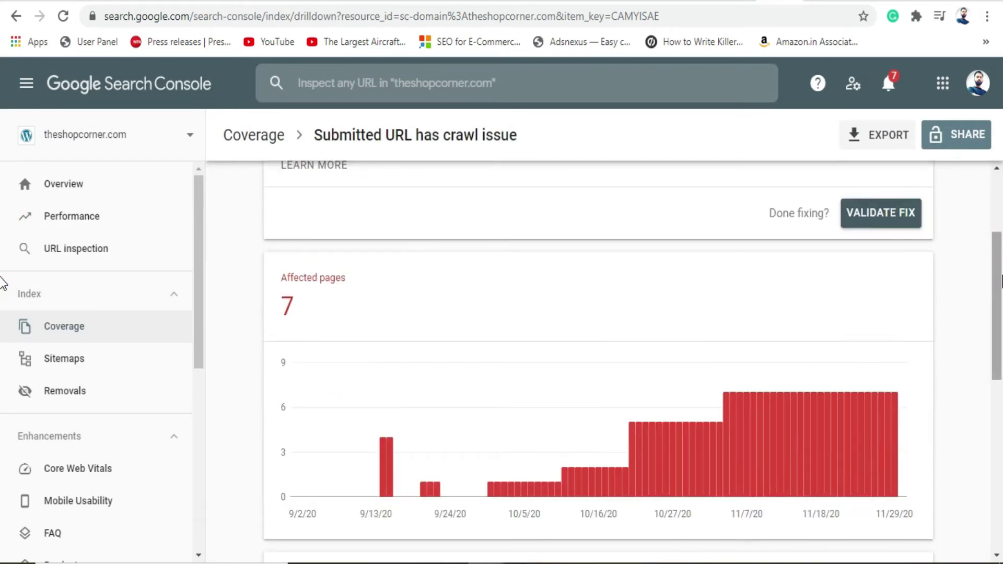
scroll(3, 282, down, 3)
scroll(2, 409, down, 5)
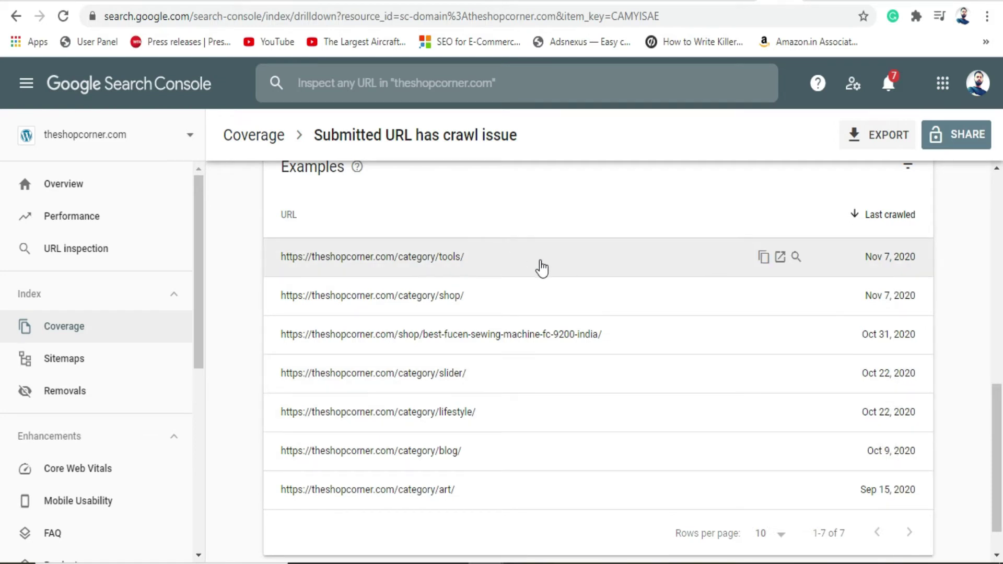
click(440, 260)
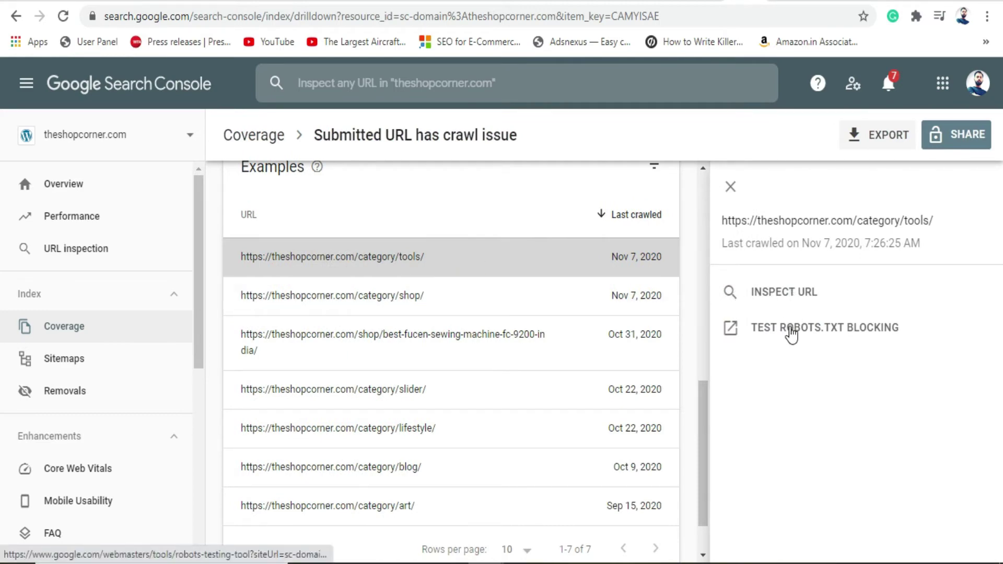
click(781, 292)
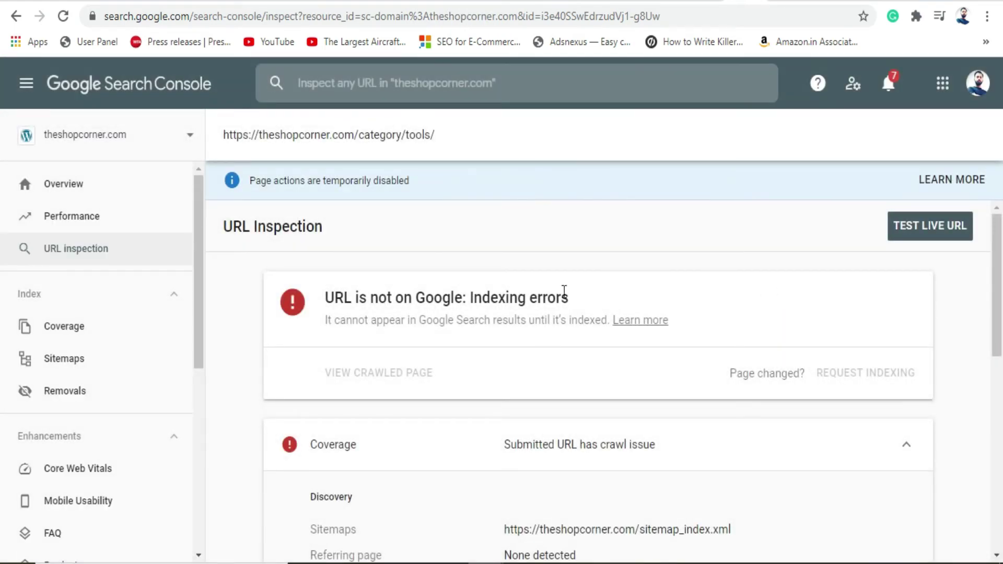
double_click(531, 294)
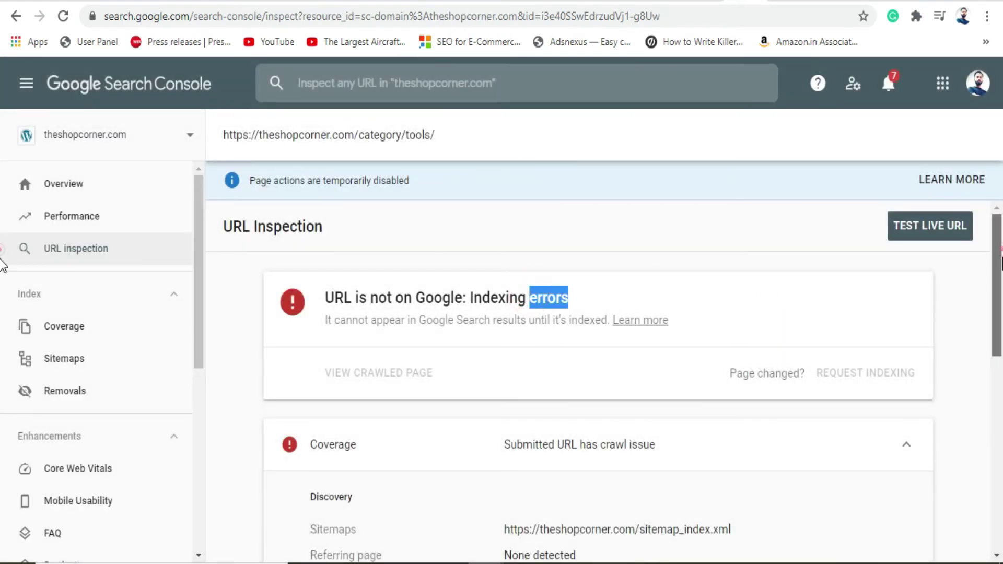
scroll(1001, 300, down, 2)
drag(998, 301, 1000, 376)
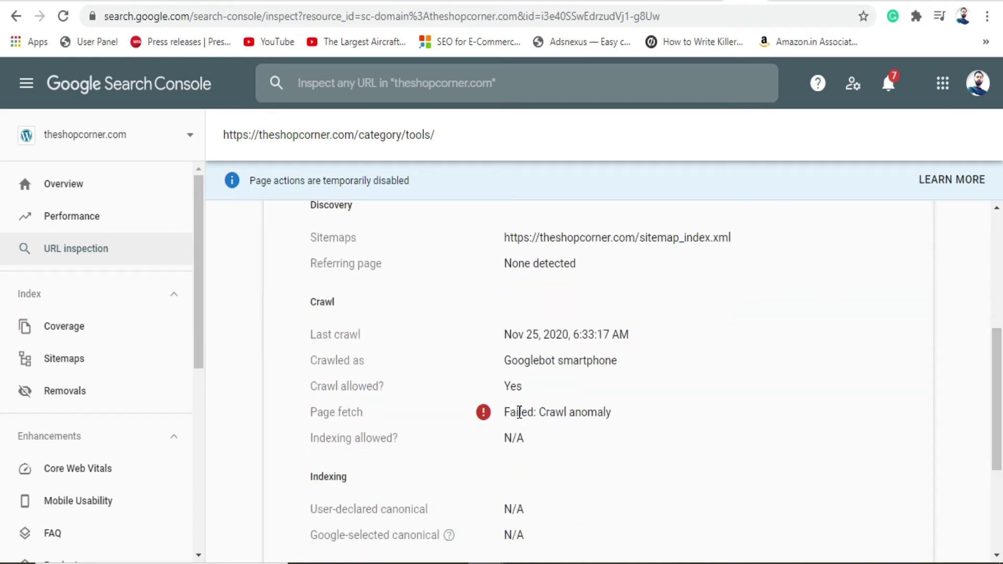
drag(519, 413, 638, 412)
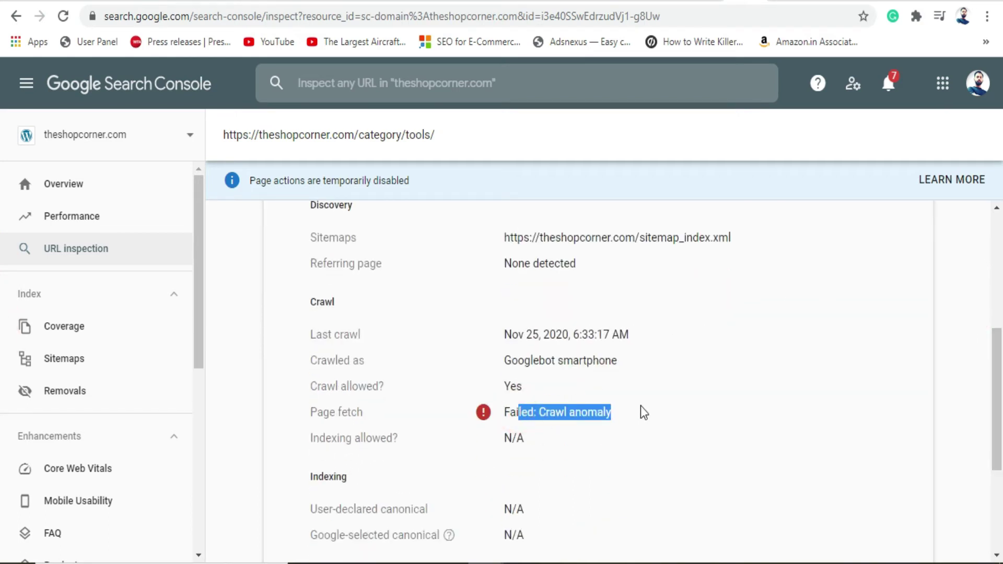
click(641, 407)
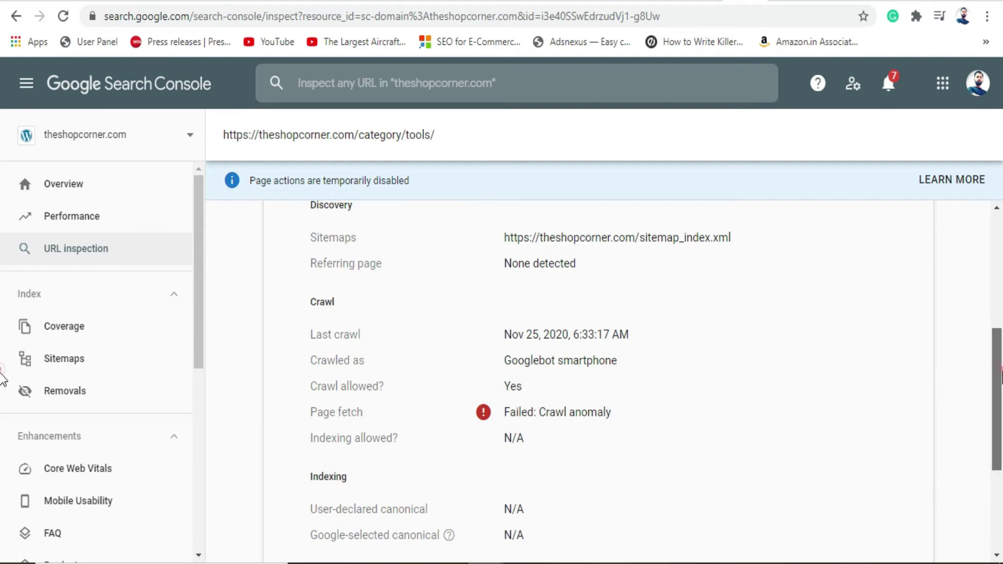
scroll(998, 381, up, 1)
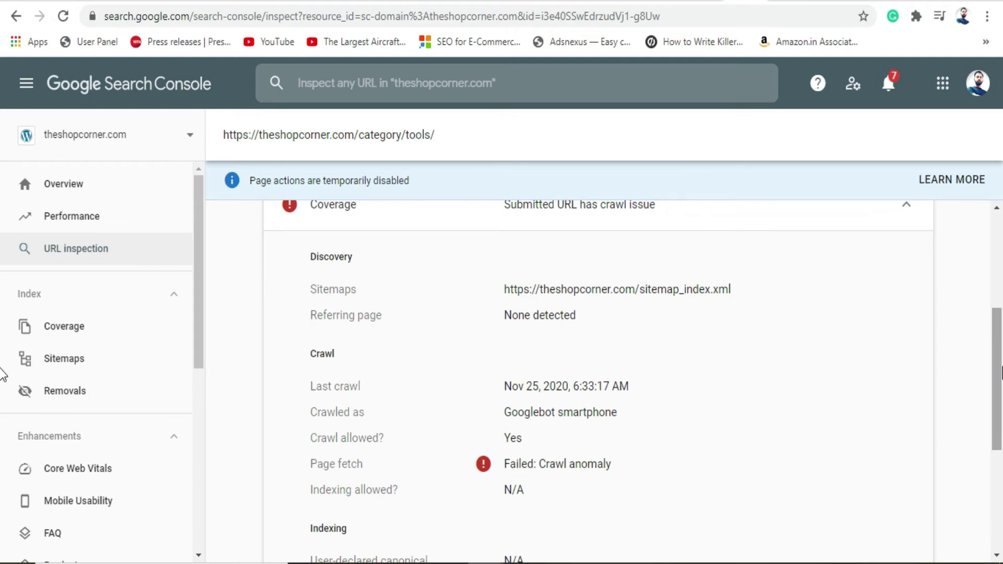
scroll(998, 372, up, 5)
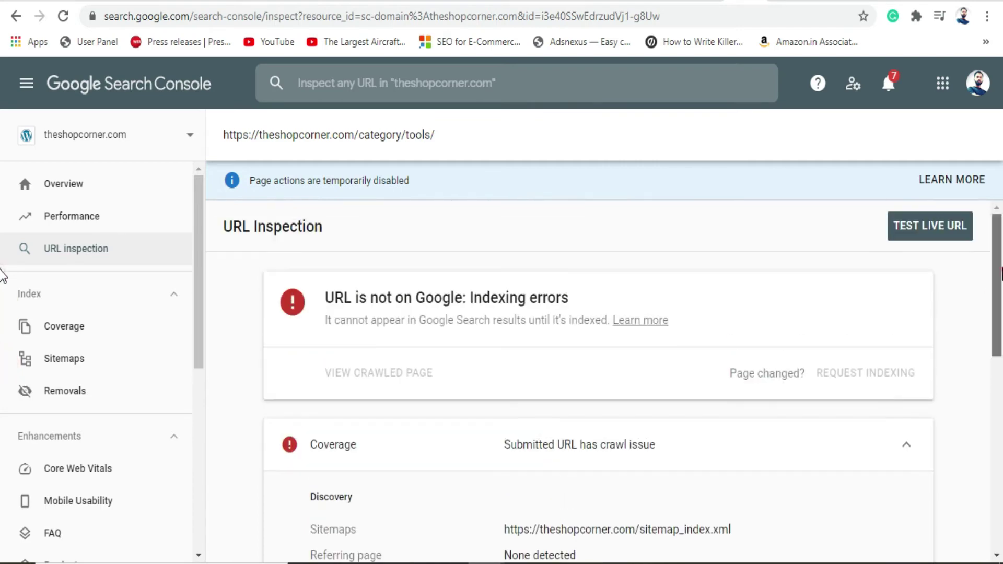
Return to the crawl issue's examples and view the details of the category/shop and best-fucen-sewing-machine-fc-9200-india URLs
click(17, 20)
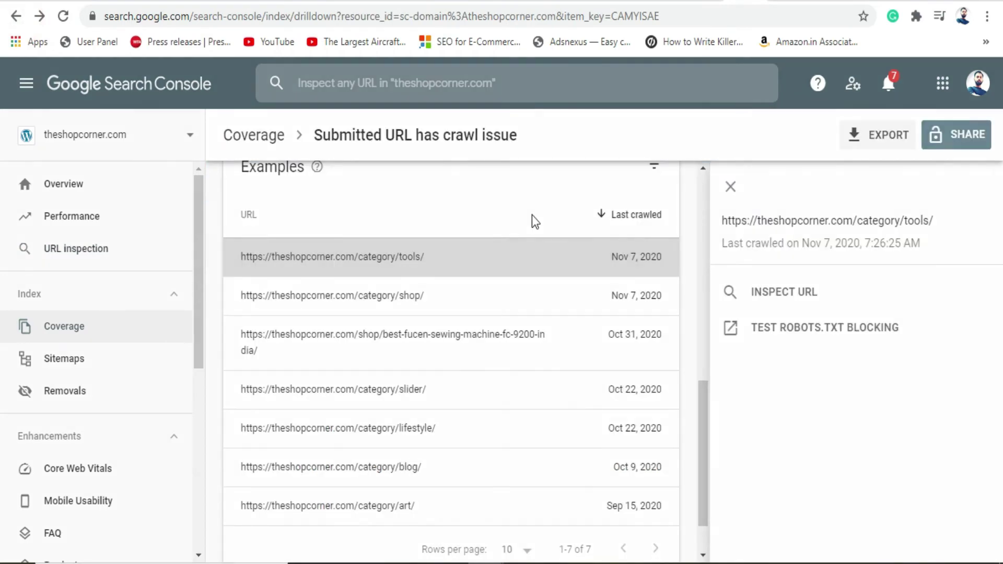
click(413, 301)
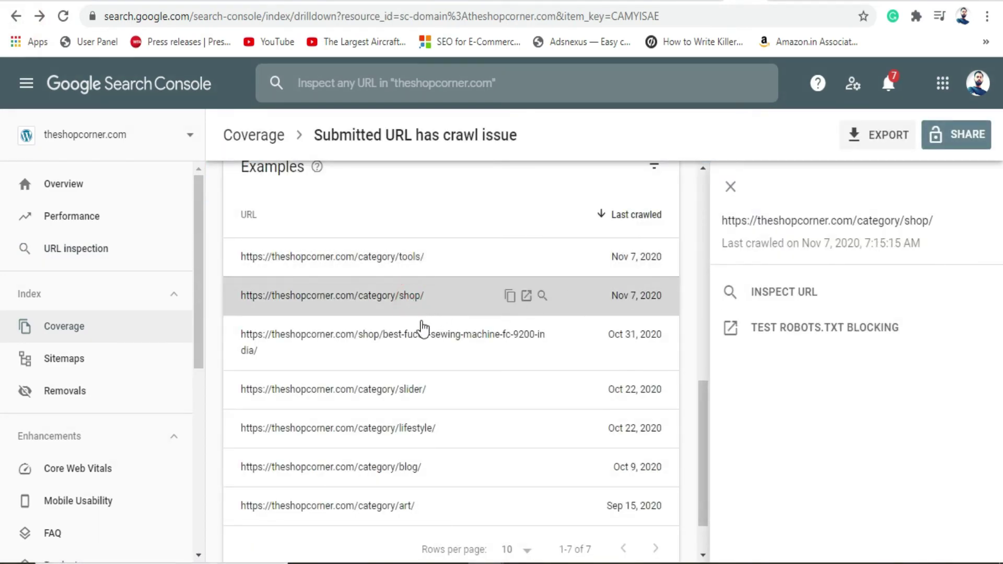
click(460, 351)
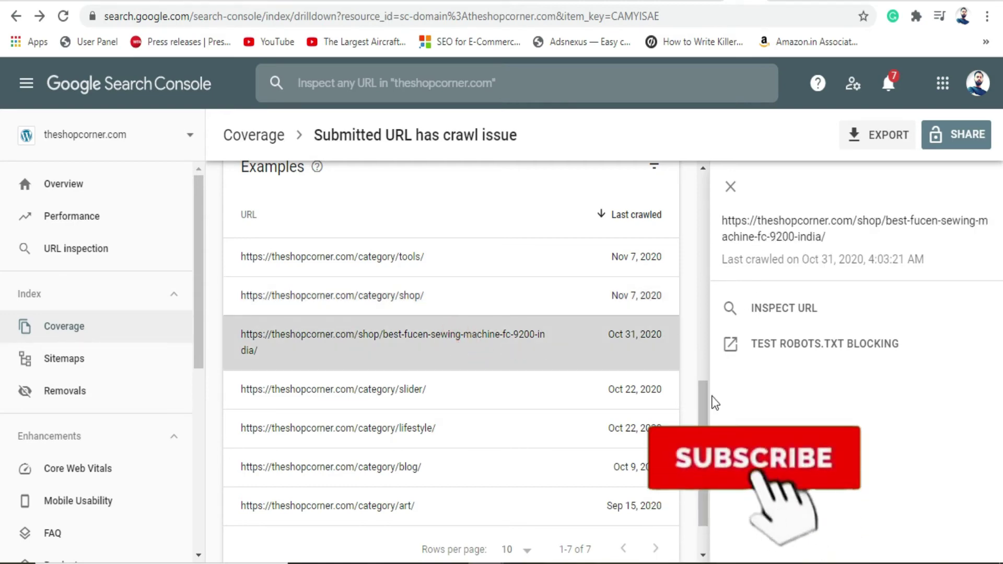
drag(704, 409, 692, 166)
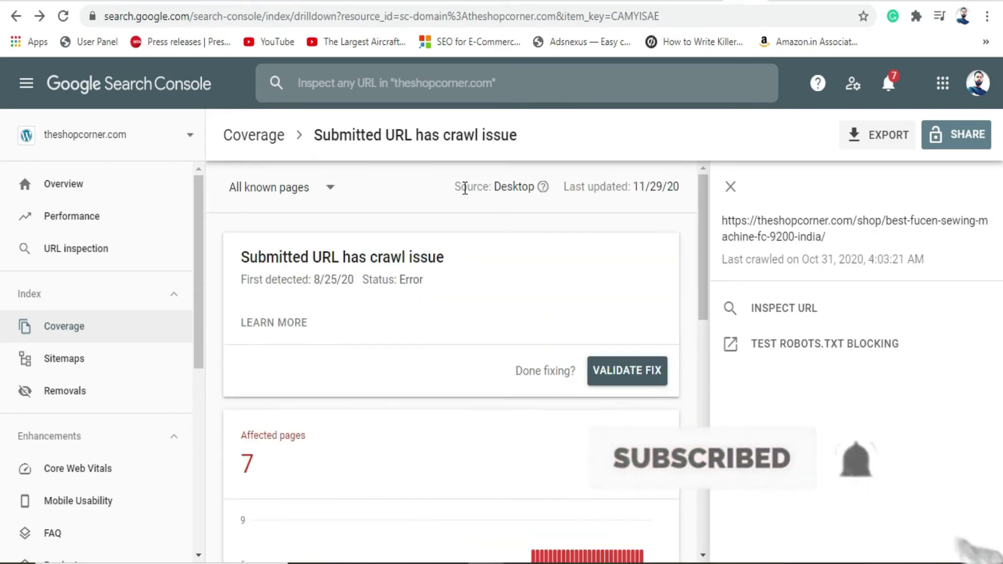
Return to the main Coverage report and add the Valid with warnings, Valid and Excluded pages to the chart
click(261, 136)
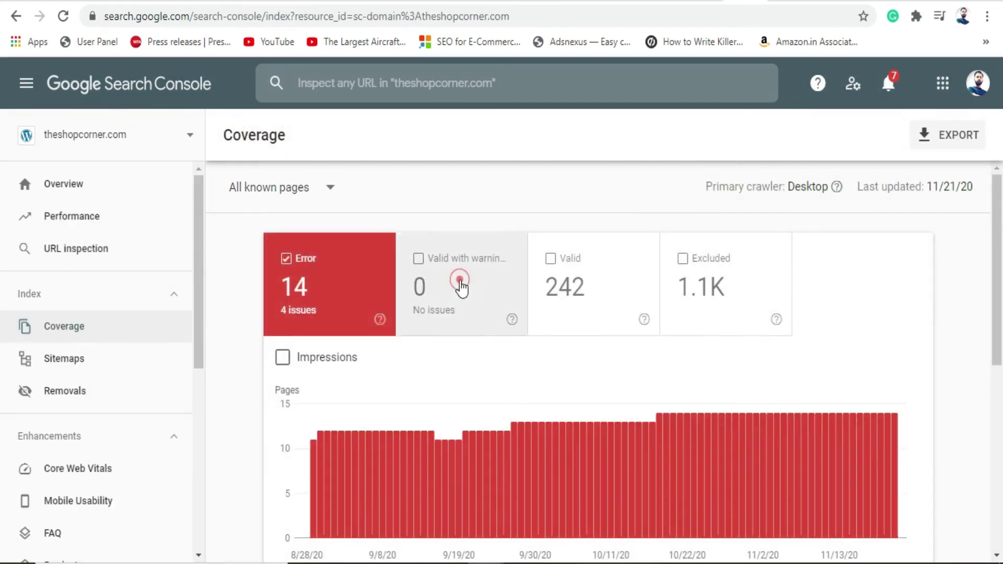
click(607, 311)
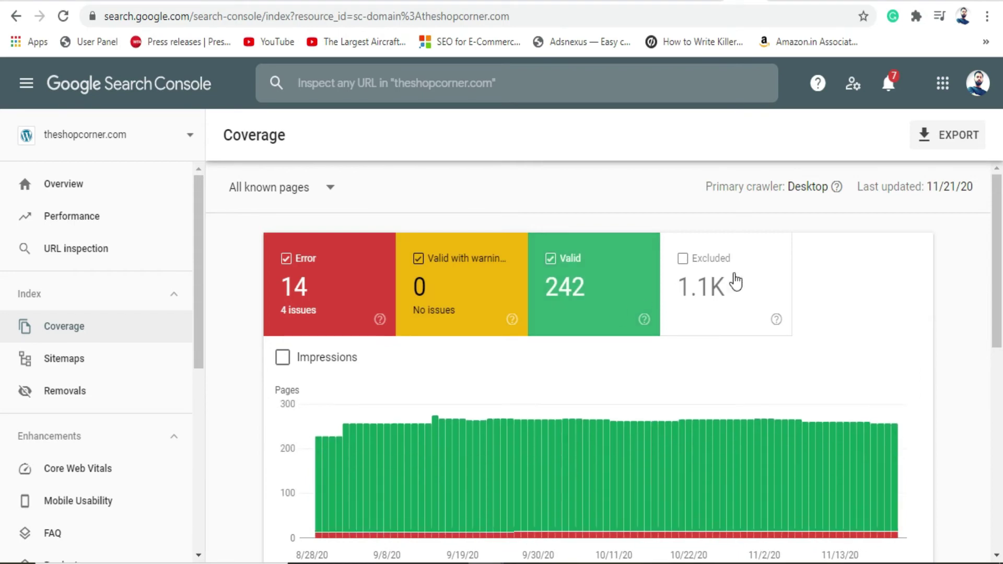
click(733, 277)
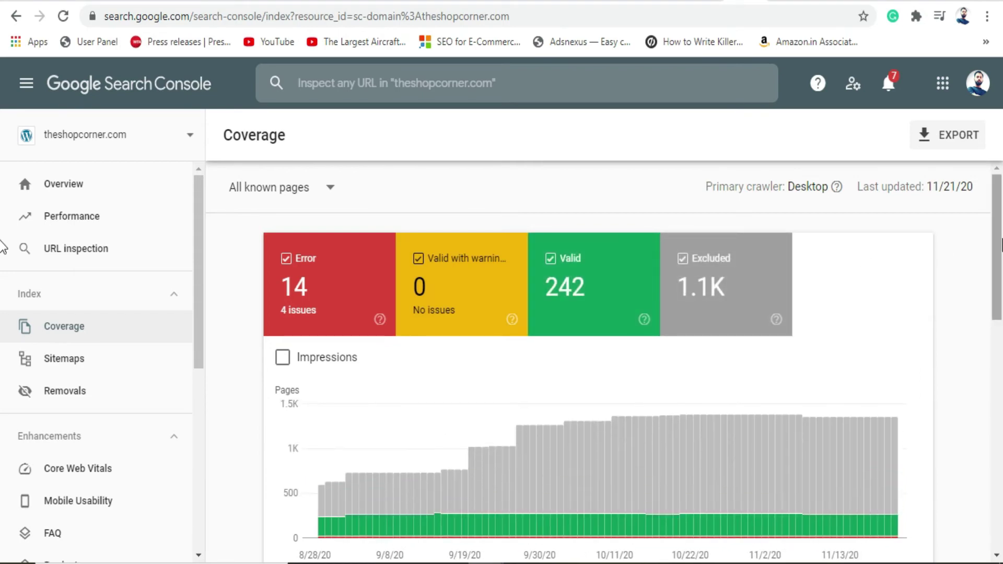
Limit the Coverage chart and details to Excluded pages only
mouse_move(999, 246)
mouse_down()
mouse_move(999, 434)
mouse_move(998, 230)
mouse_up()
click(704, 282)
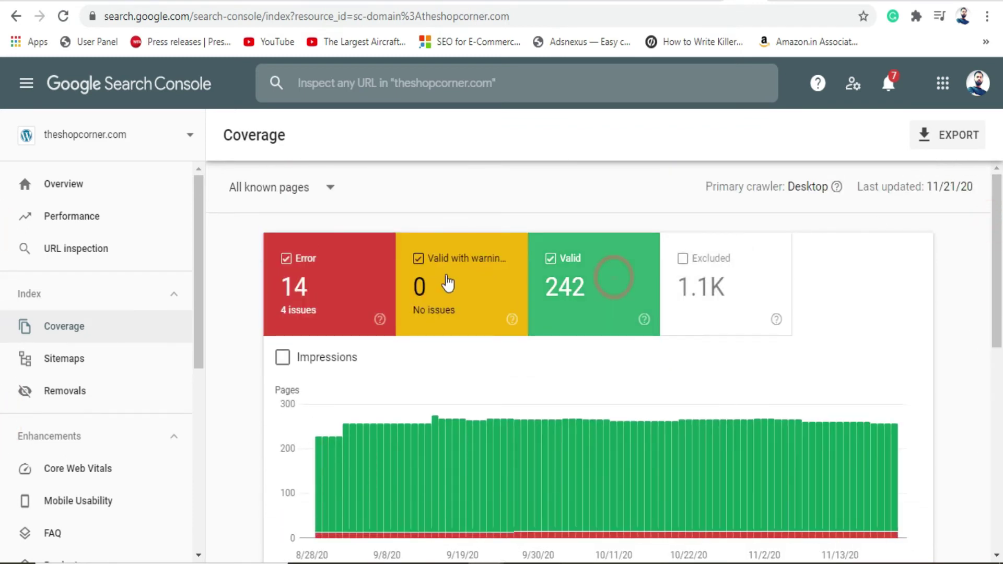
click(614, 277)
click(444, 276)
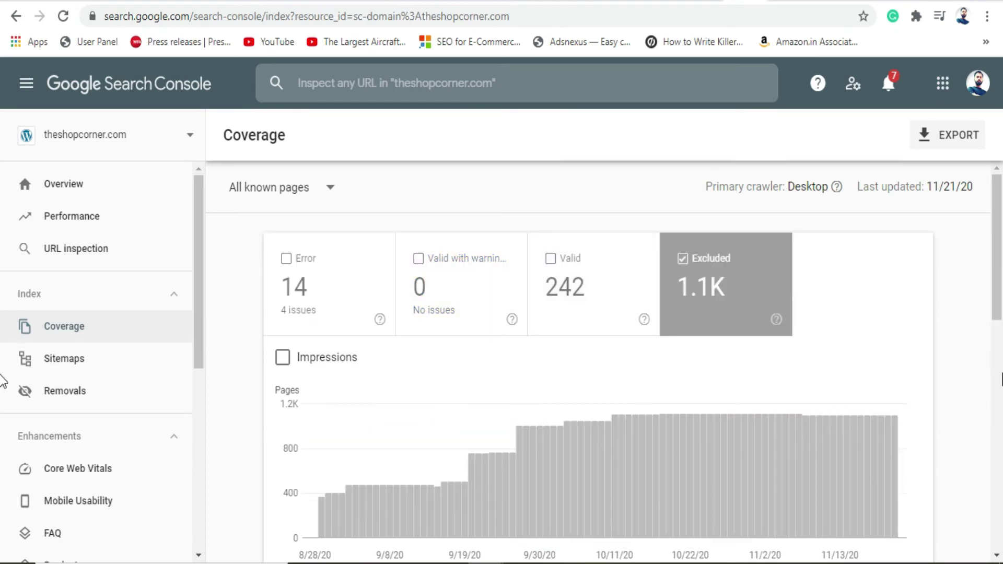
Examine the exclusion types and their page counts in the Details table of the Coverage report
click(1001, 375)
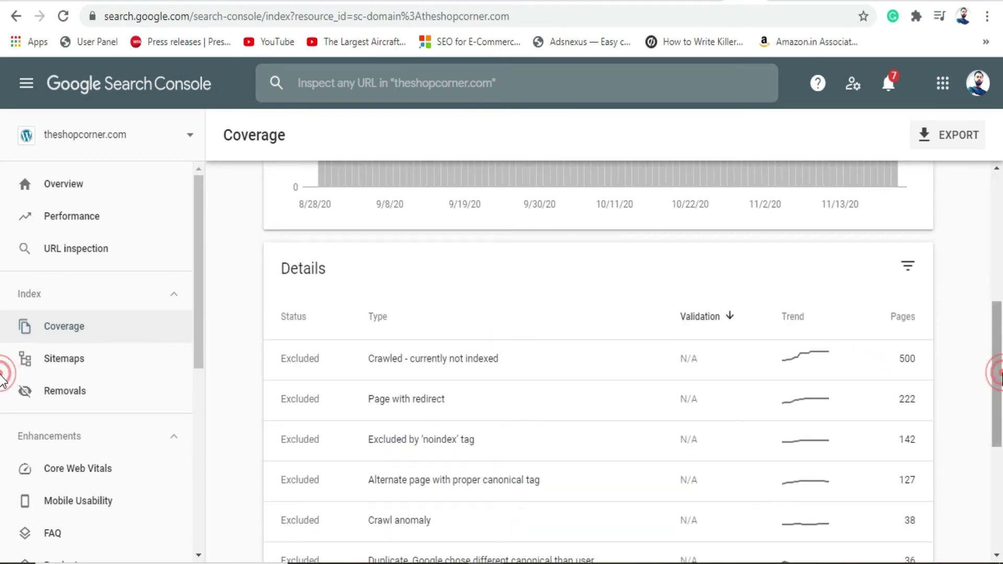
drag(1002, 373, 1002, 382)
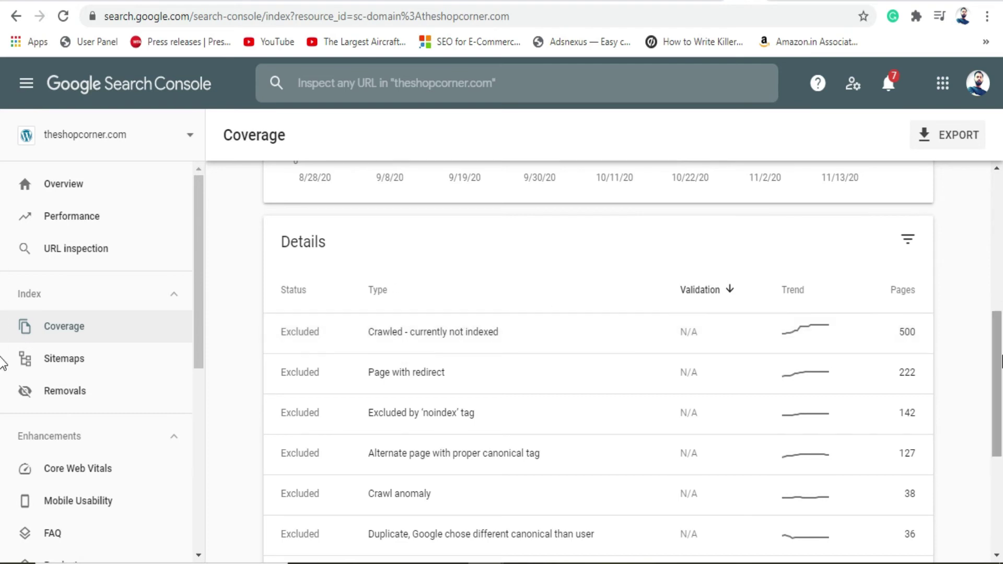
mouse_move(1002, 358)
mouse_down()
mouse_move(1002, 443)
mouse_move(1002, 357)
mouse_up()
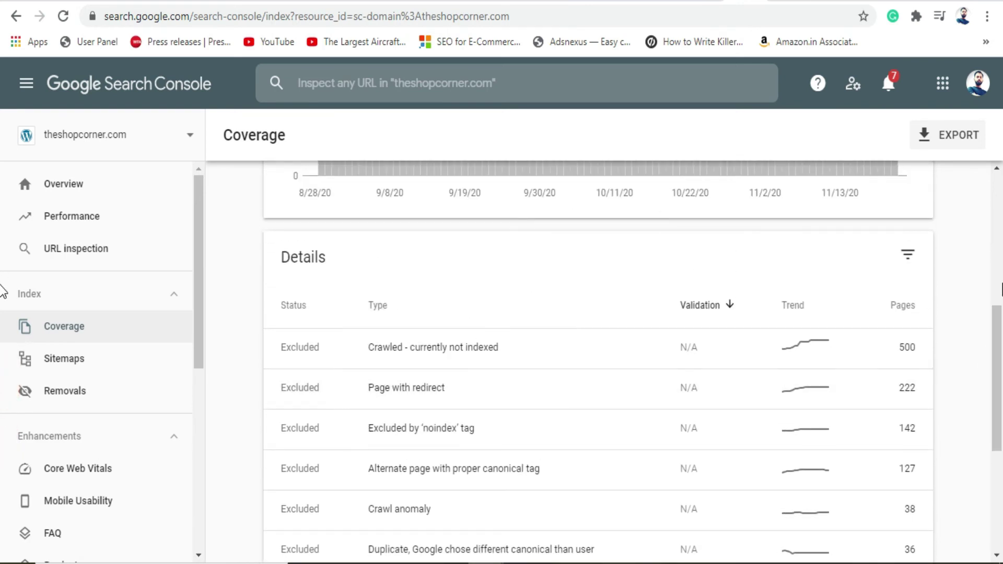
drag(1002, 385, 997, 273)
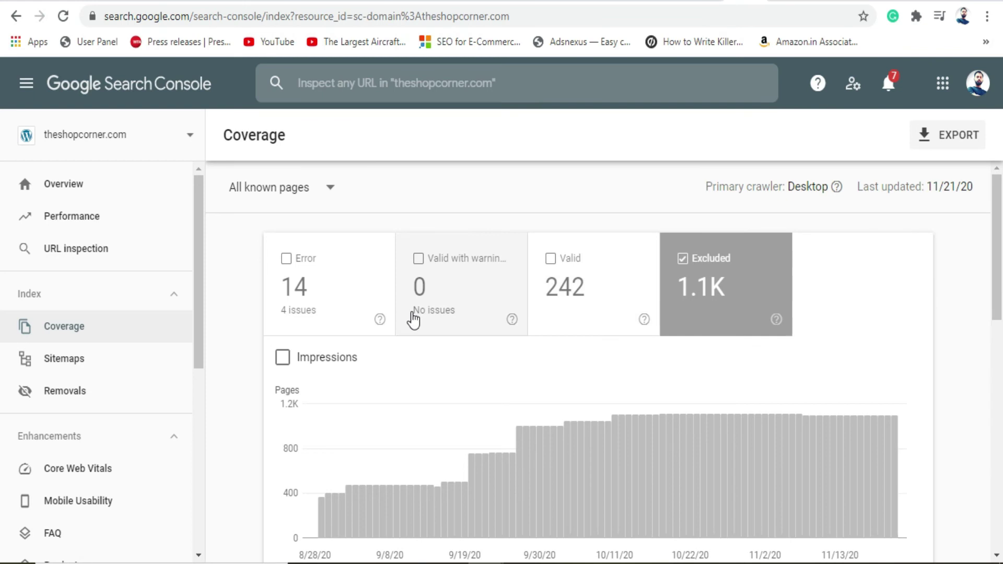
Add the Error and Valid pages to the Excluded pages in the Coverage report and look over the combined Details table
click(348, 312)
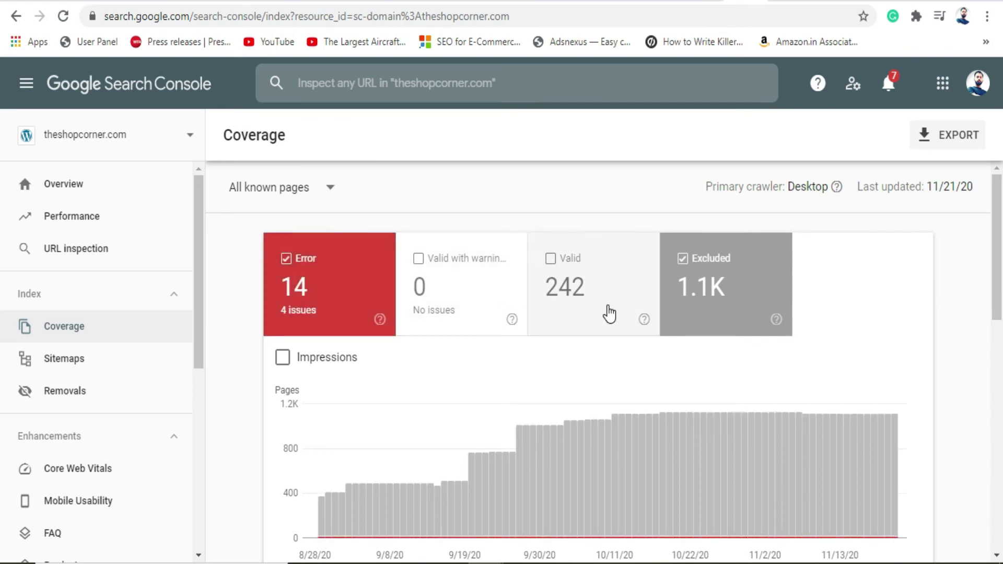
click(538, 300)
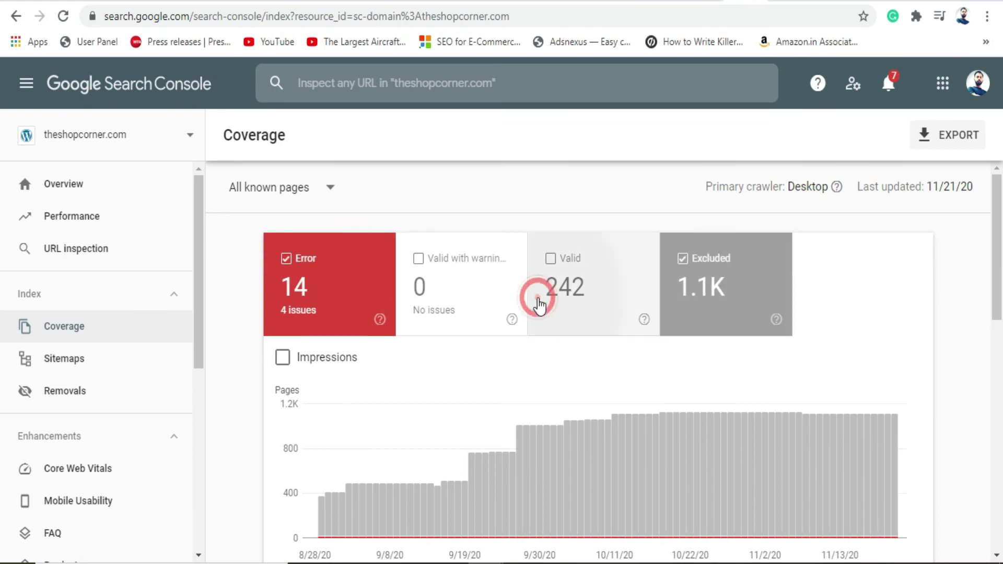
scroll(637, 401, down, 8)
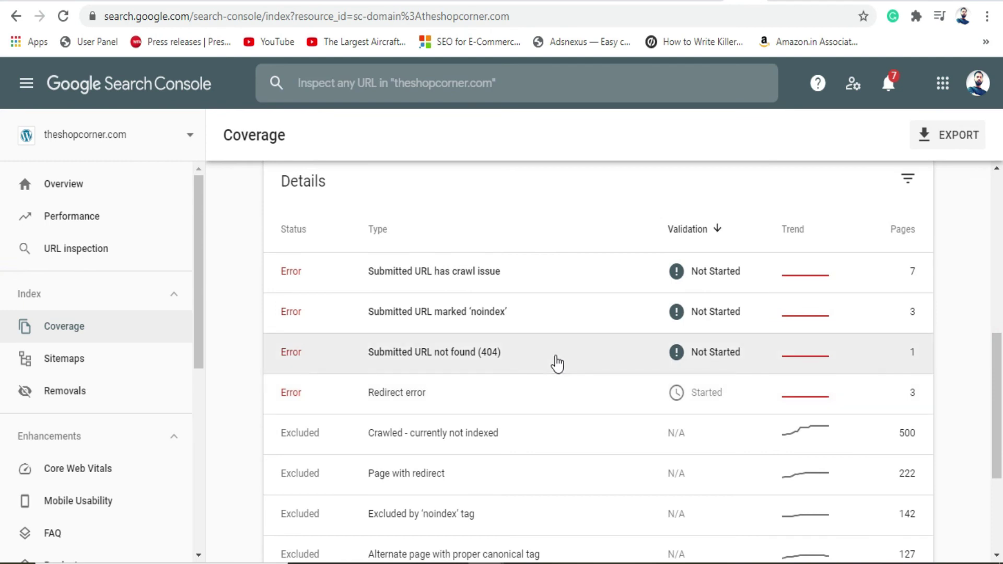
scroll(528, 351, up, 8)
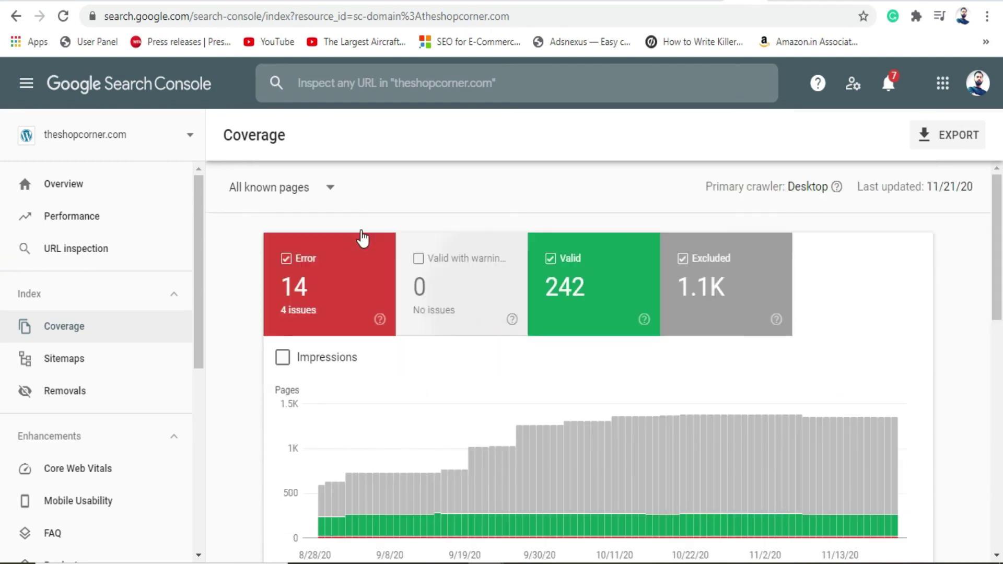
click(325, 199)
click(299, 314)
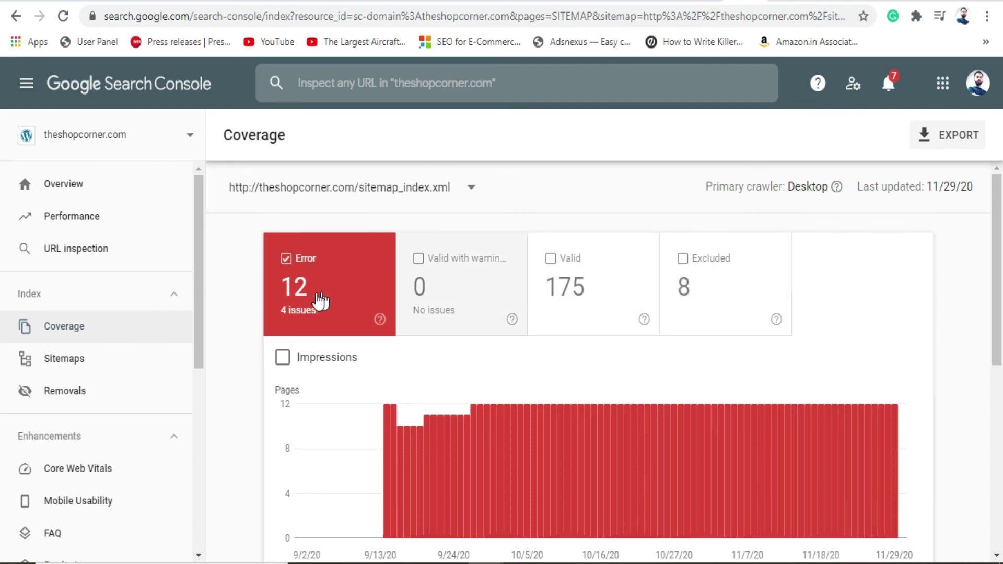
click(705, 282)
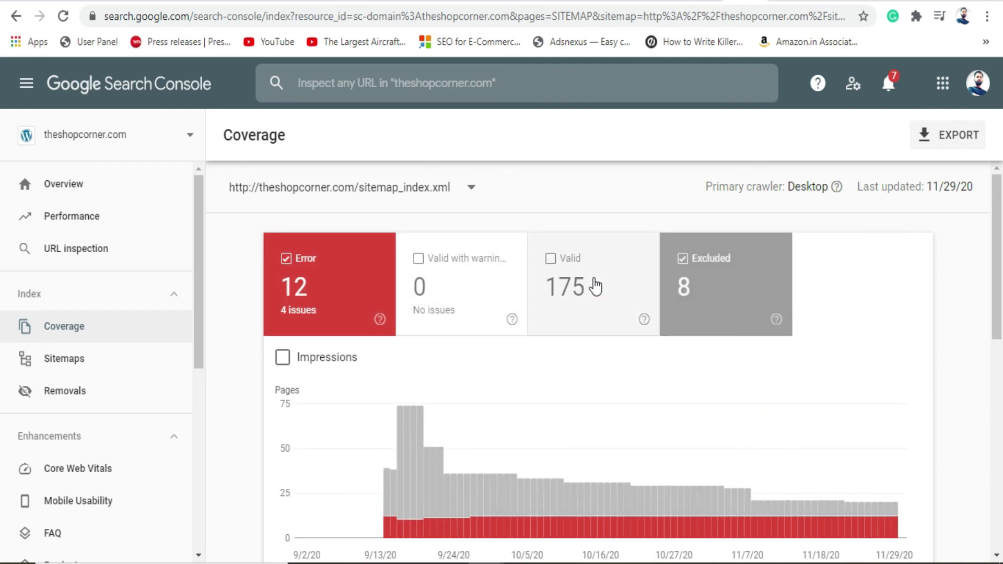
drag(996, 263, 996, 429)
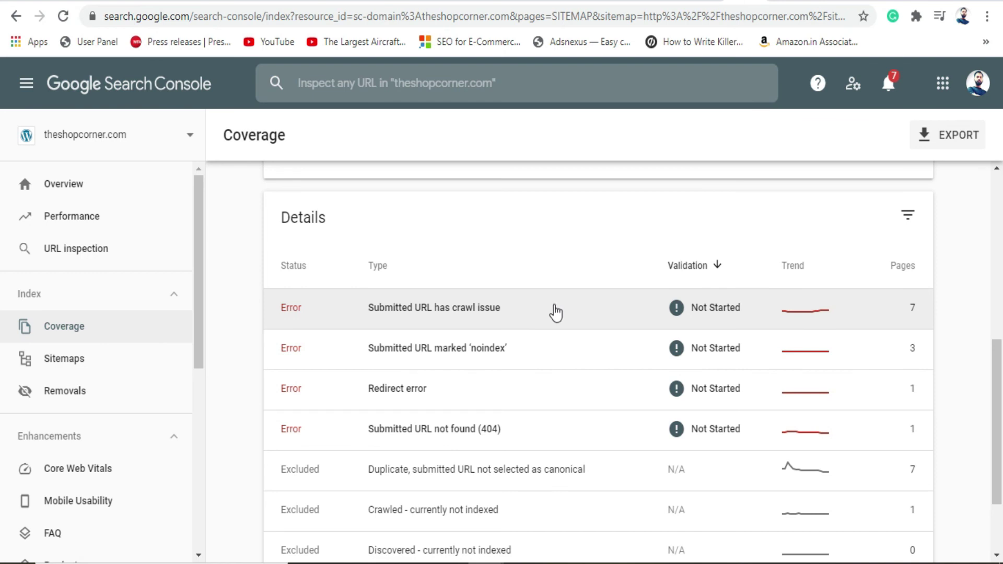
drag(1002, 391, 1002, 422)
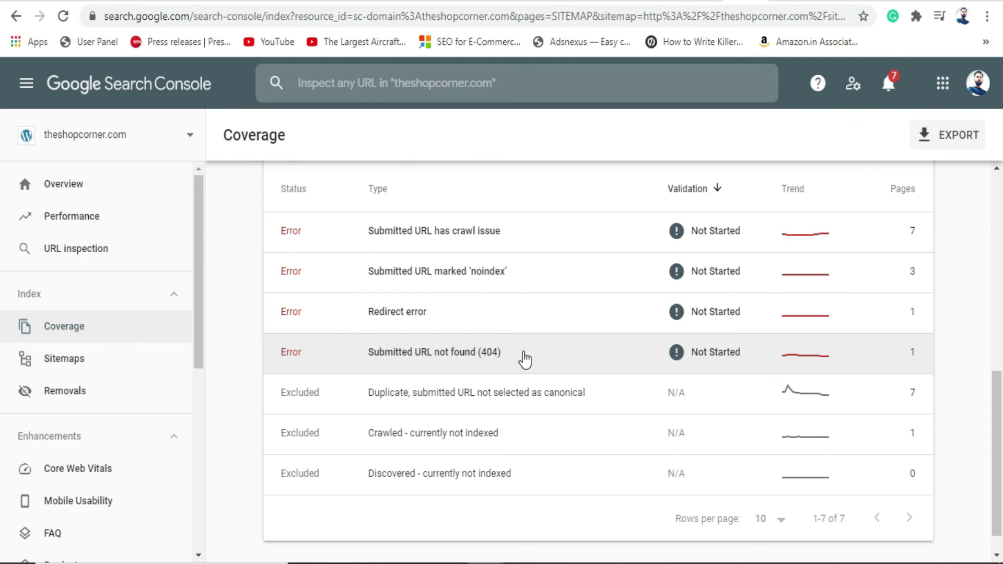
scroll(524, 359, up, 9)
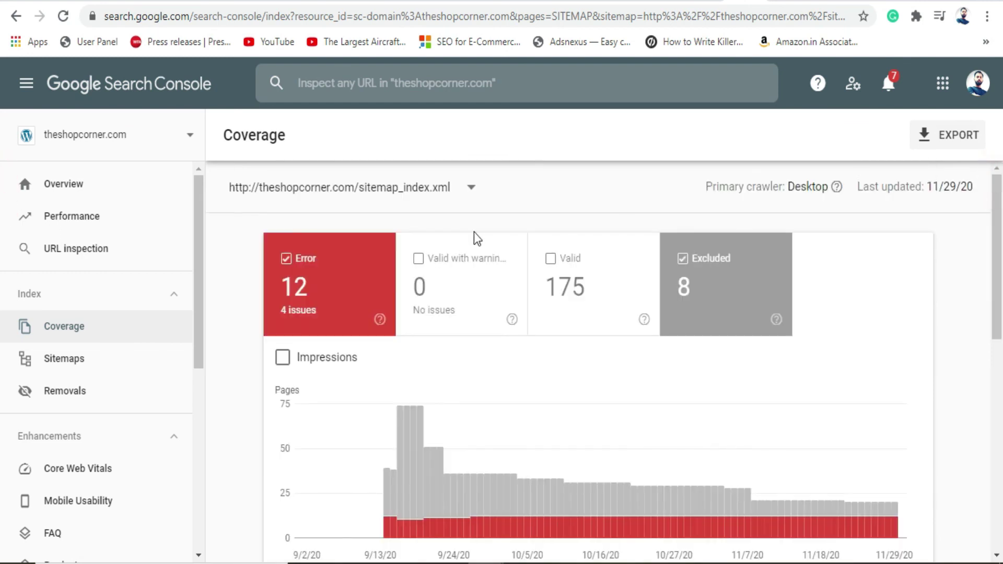
View the page filter choices of the Coverage report, including all known pages, all submitted pages and the sitemap
click(430, 189)
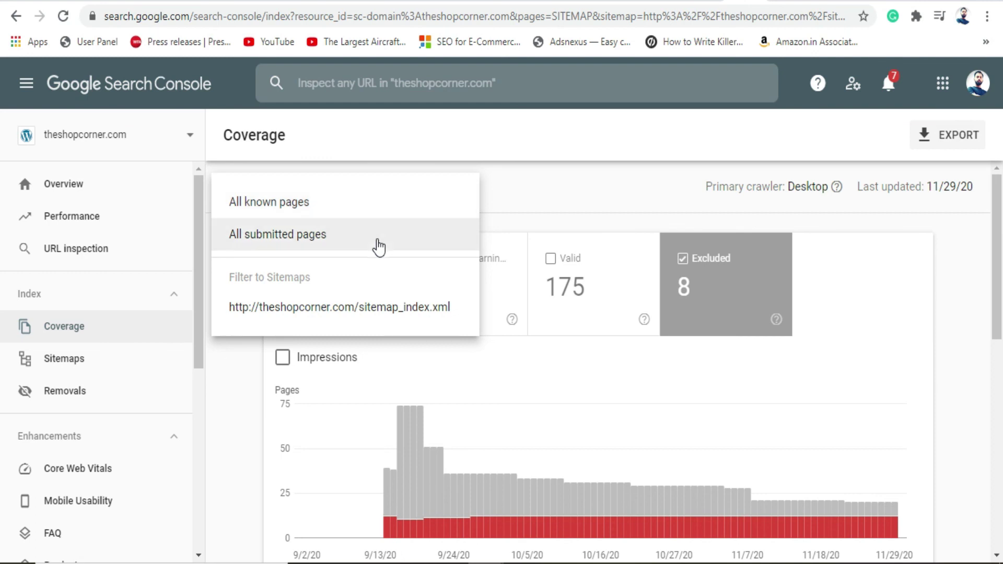
scroll(997, 209, down, 1)
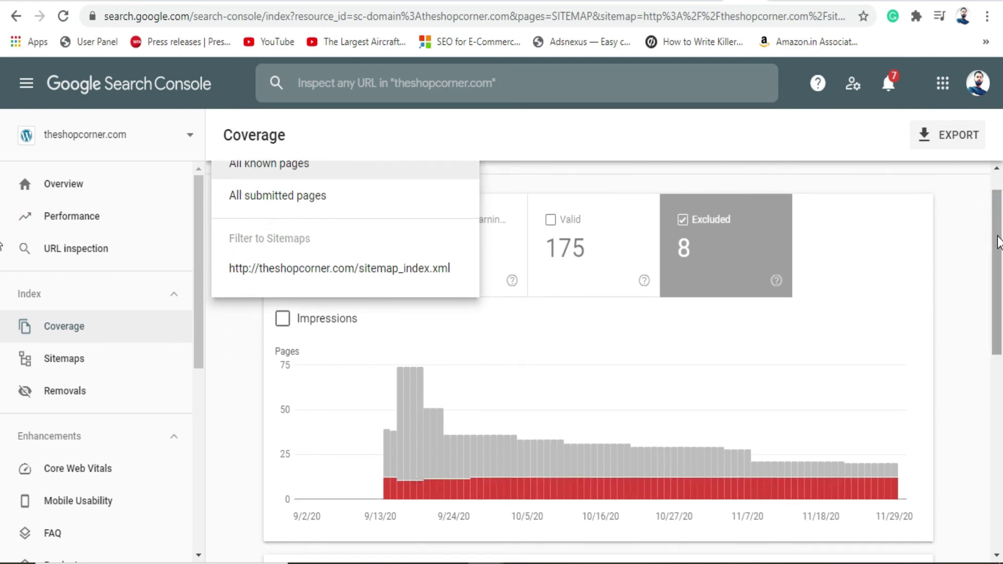
drag(998, 241, 998, 267)
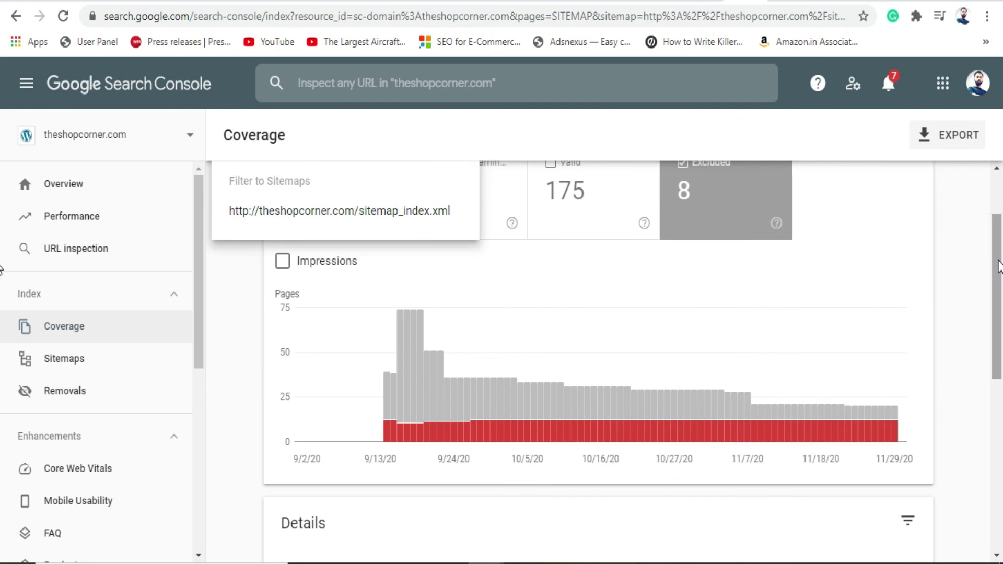